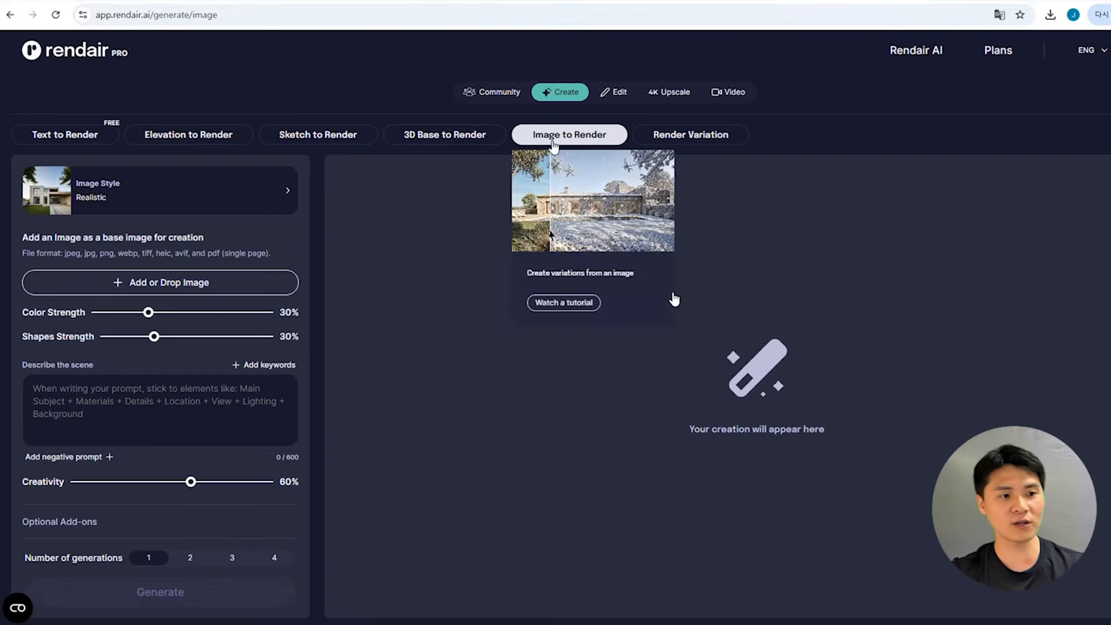
Go through the Rendair home page and its sign-up into the generator, and choose the Image to Render mode
left_click(66, 54)
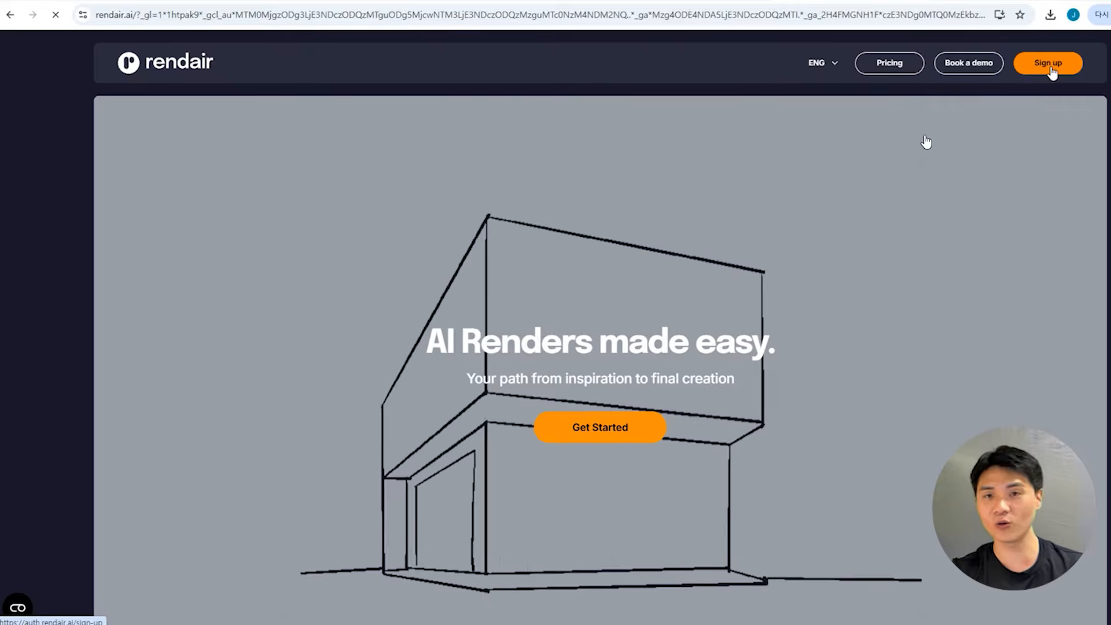
left_click(1053, 72)
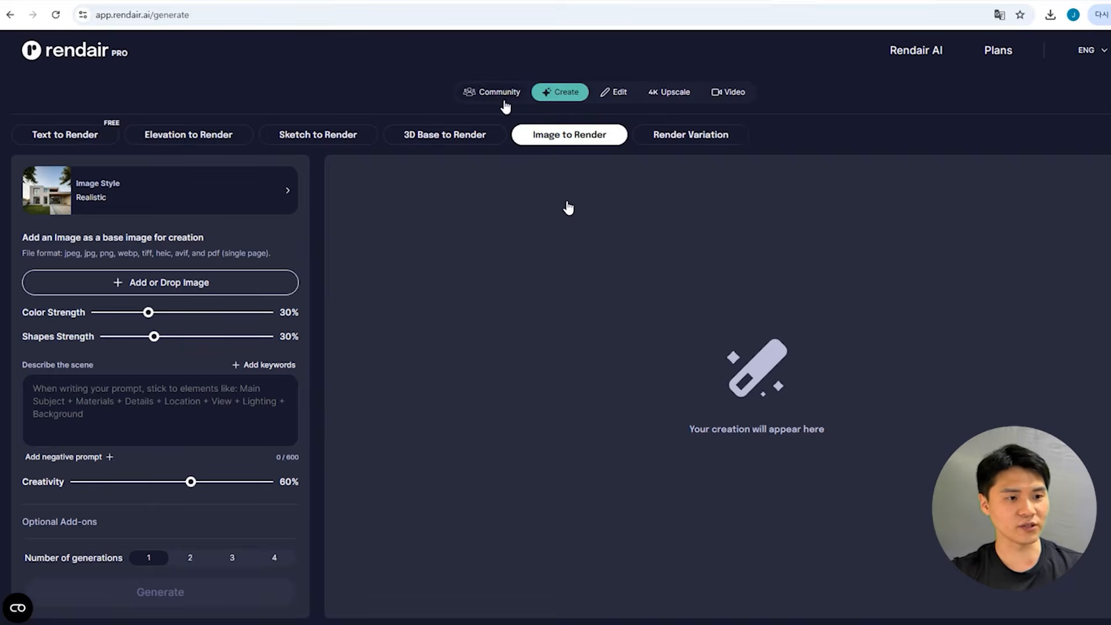
left_click(519, 141)
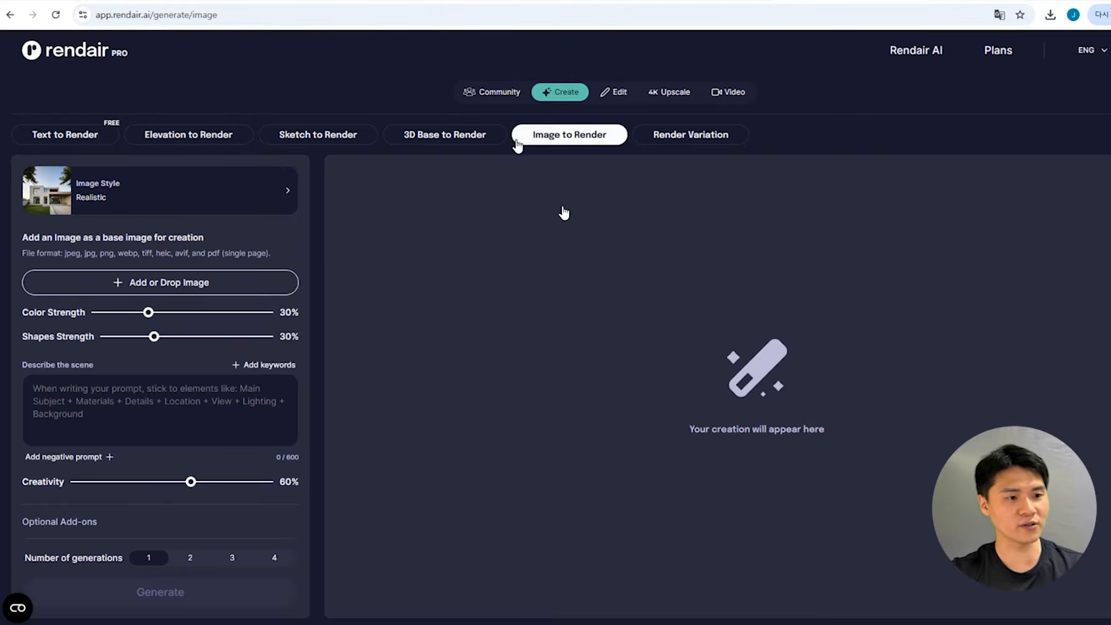
Upload the 건축 1 JPG from the 렉터스 세미나 9월 folder as the base image for creation
left_click(154, 283)
left_click(206, 312)
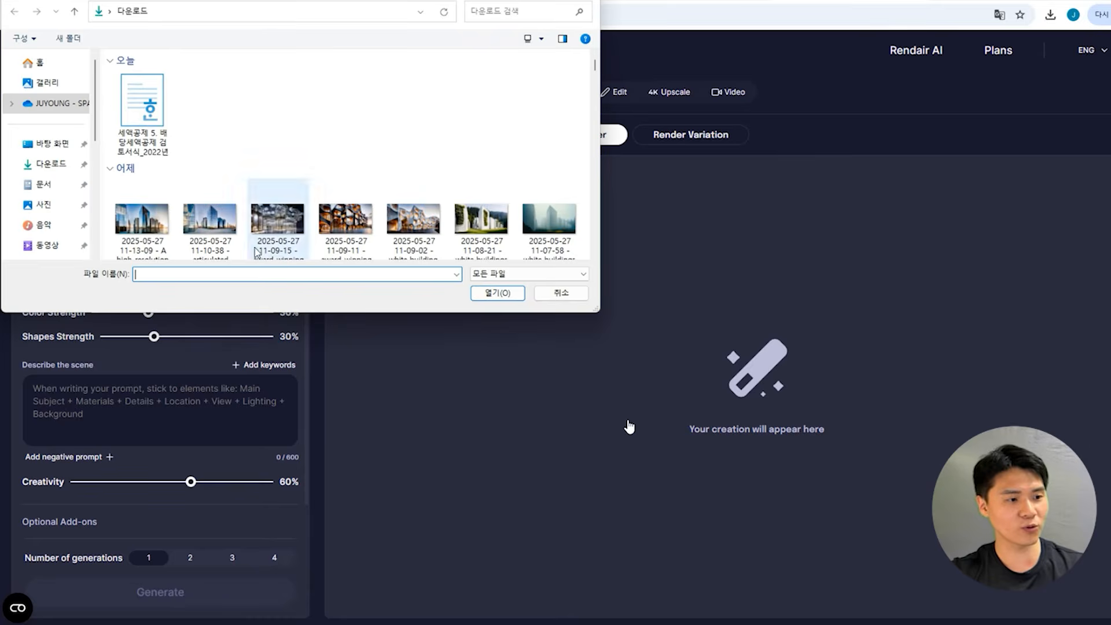
scroll(56, 226, "up", 2)
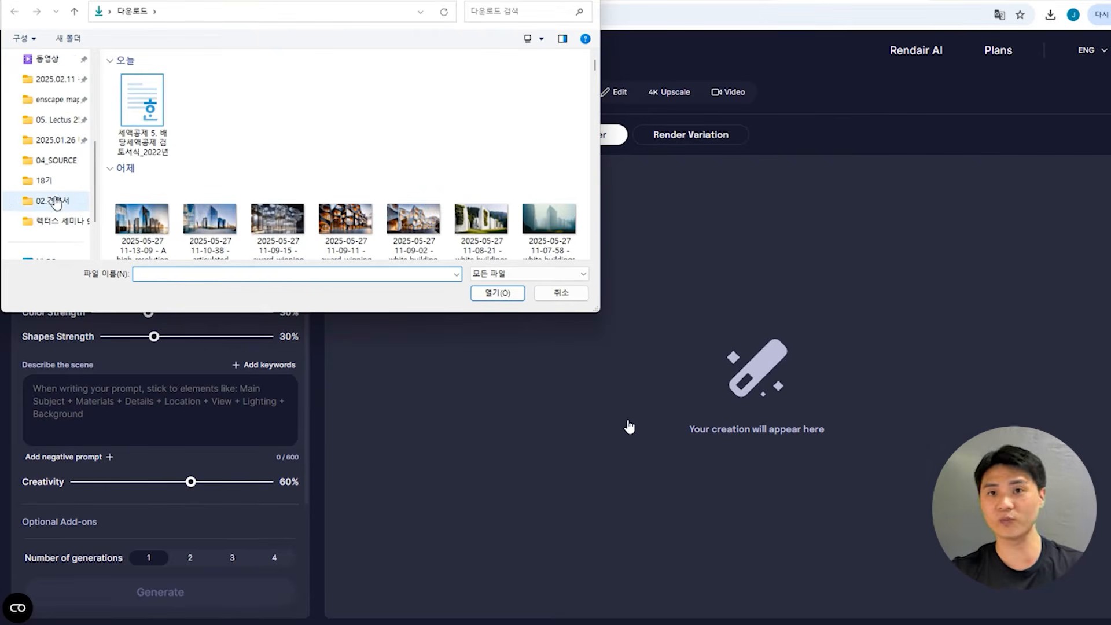
left_click(55, 221)
scroll(297, 185, "down", 3)
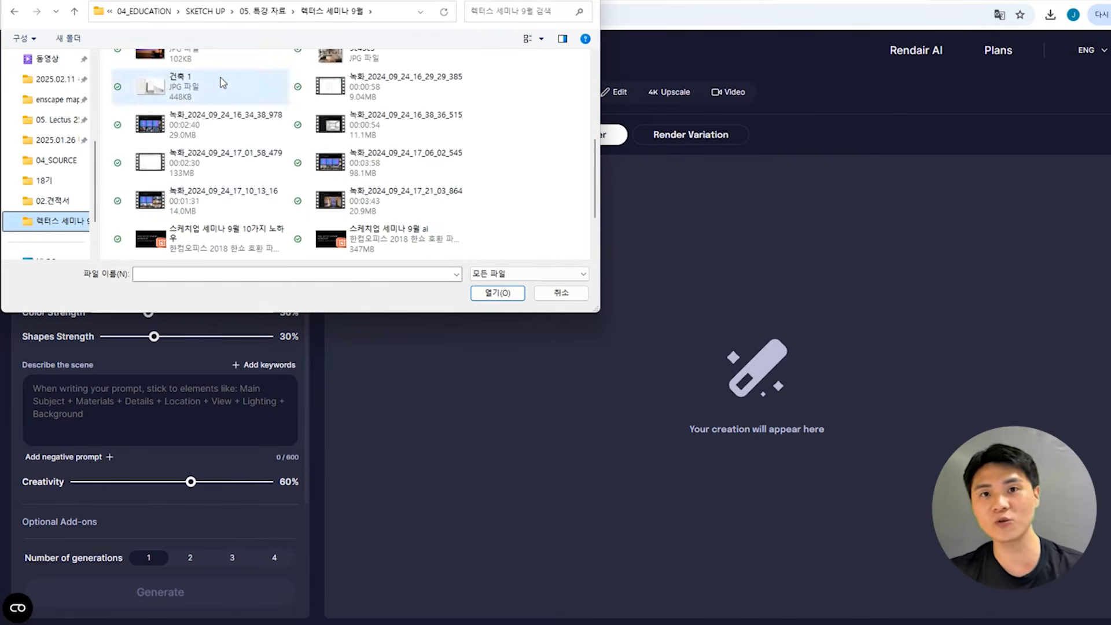
double_click(174, 86)
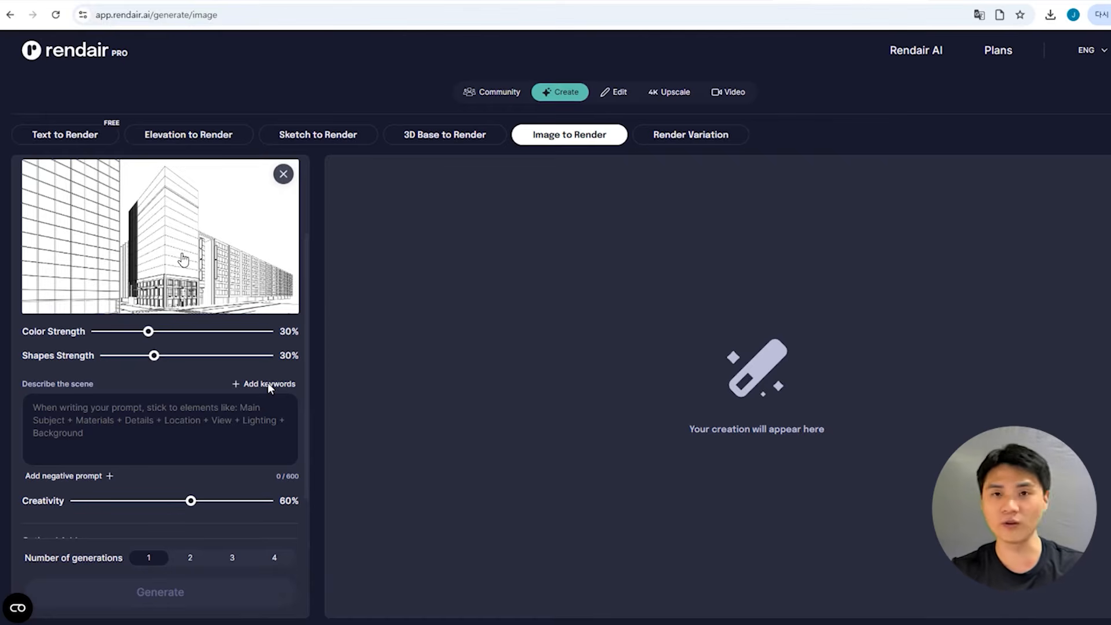
Start adding keywords to the scene description and select Street-level View as the view direction
scroll(280, 404, "down", 1)
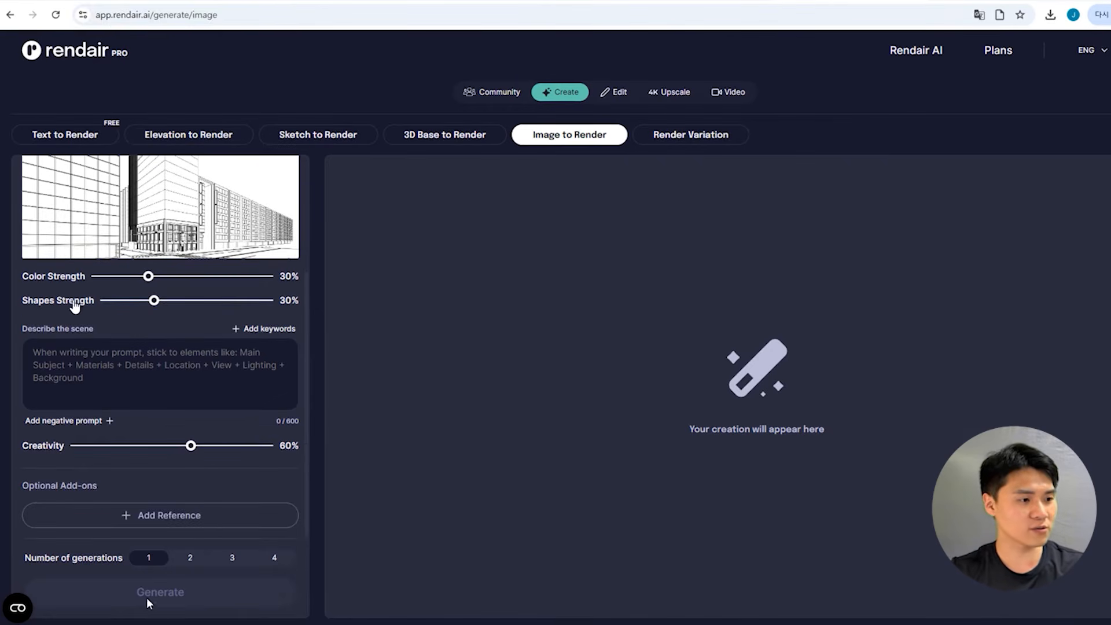
left_click(272, 330)
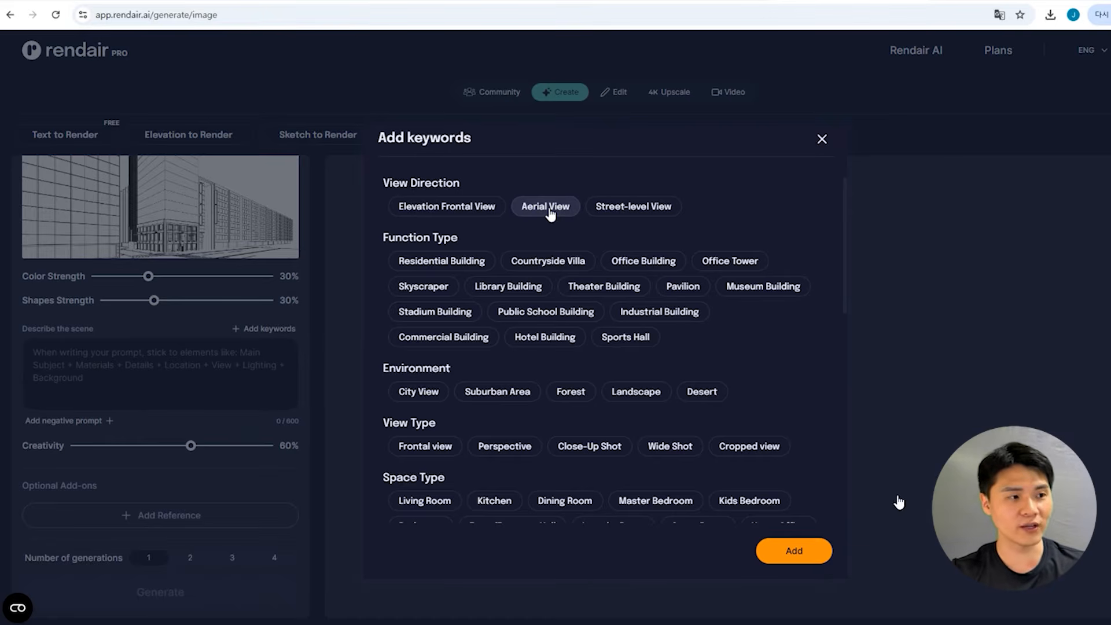
left_click(547, 208)
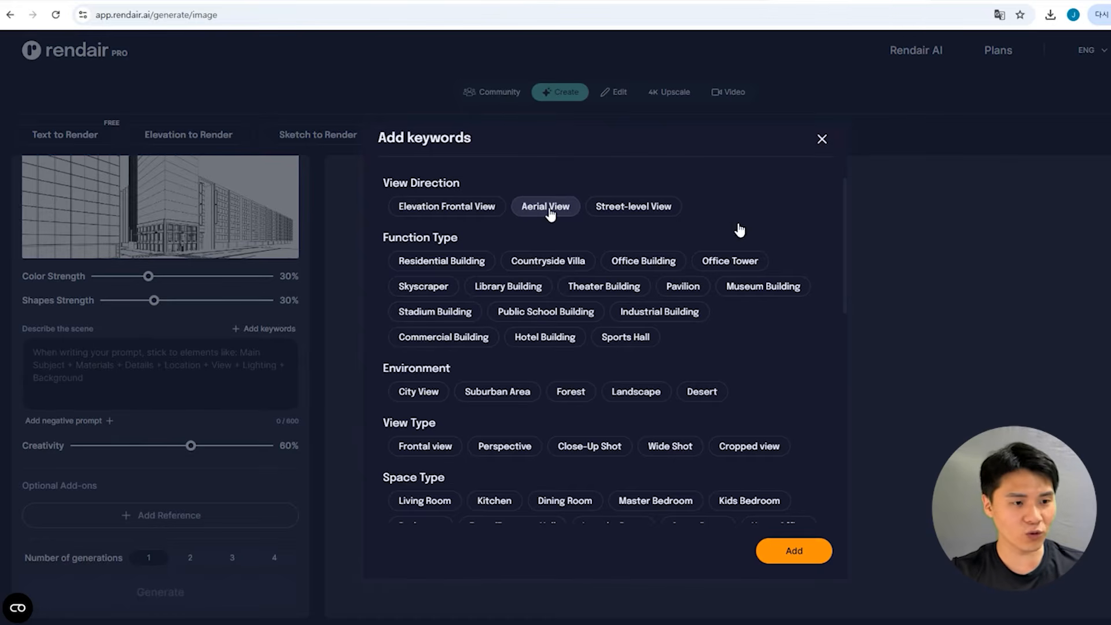
left_click(474, 207)
left_click(650, 212)
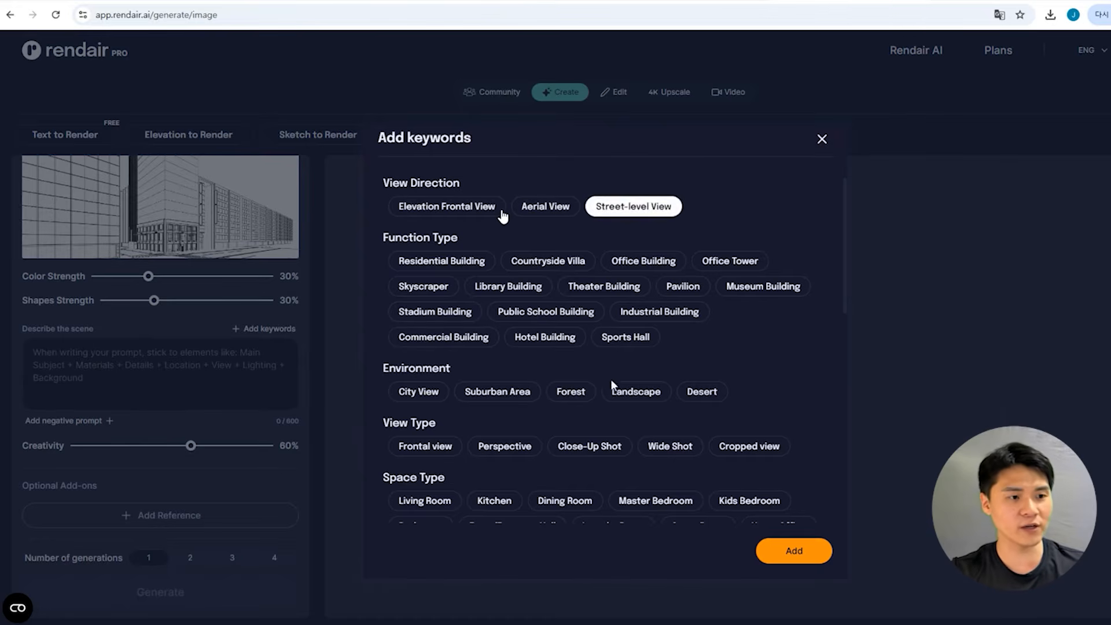
Select the keywords Office Building, Office Tower and Commercial Building, plus City View as environment and Perspective as view type
left_click(643, 261)
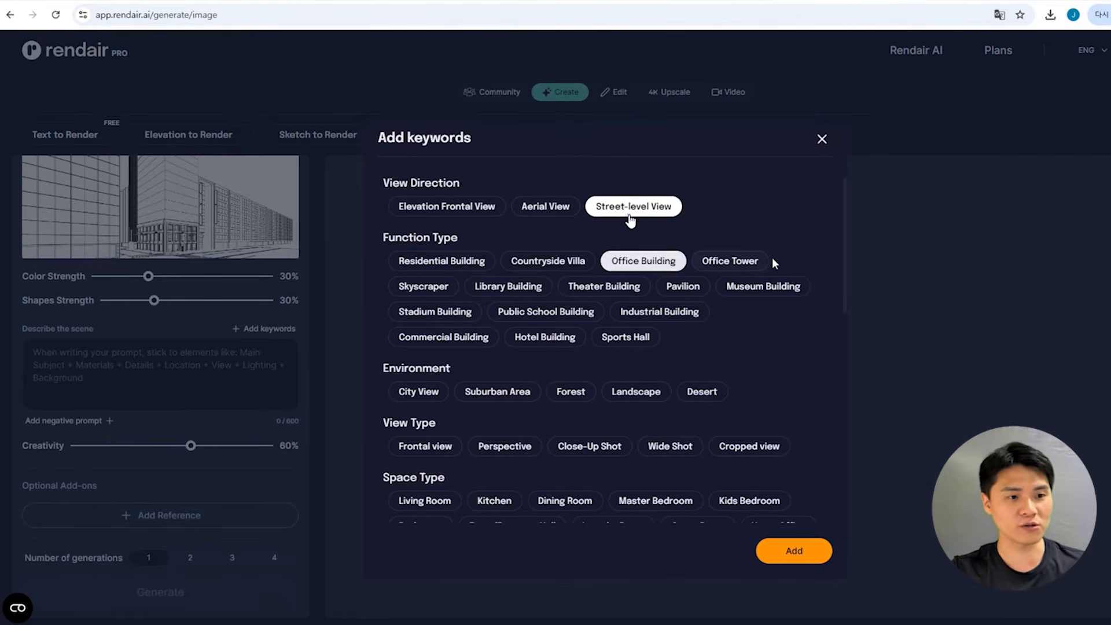
left_click(730, 260)
left_click(478, 339)
scroll(498, 359, "down", 1)
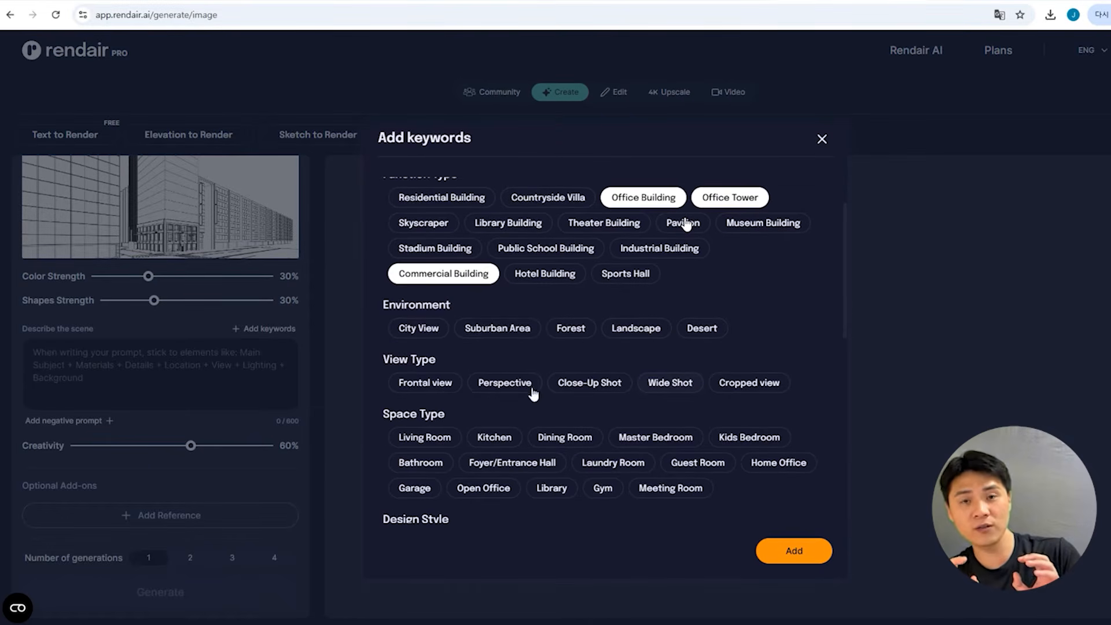
left_click(418, 329)
scroll(541, 425, "down", 1)
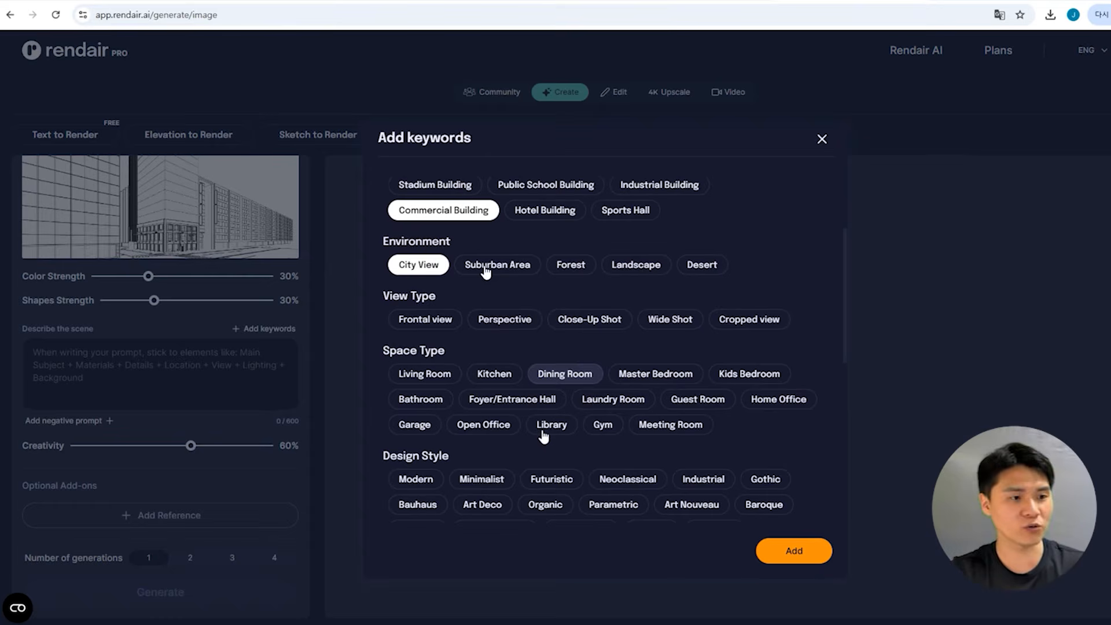
left_click(505, 319)
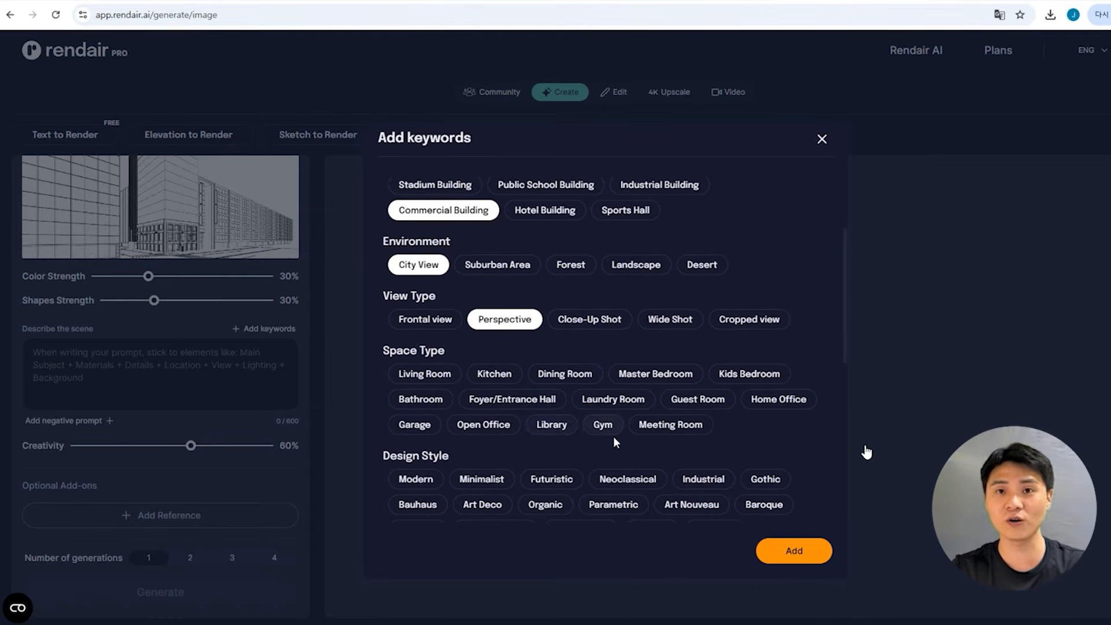
Select Modern and Contemporary as the design style keywords
scroll(612, 443, "down", 2)
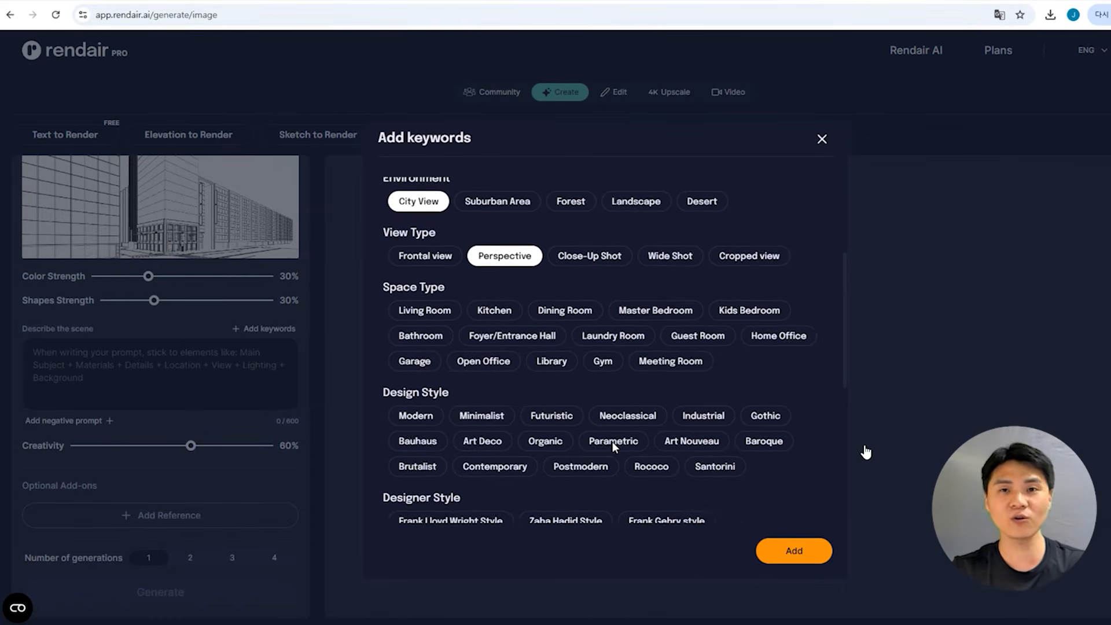
left_click(421, 356)
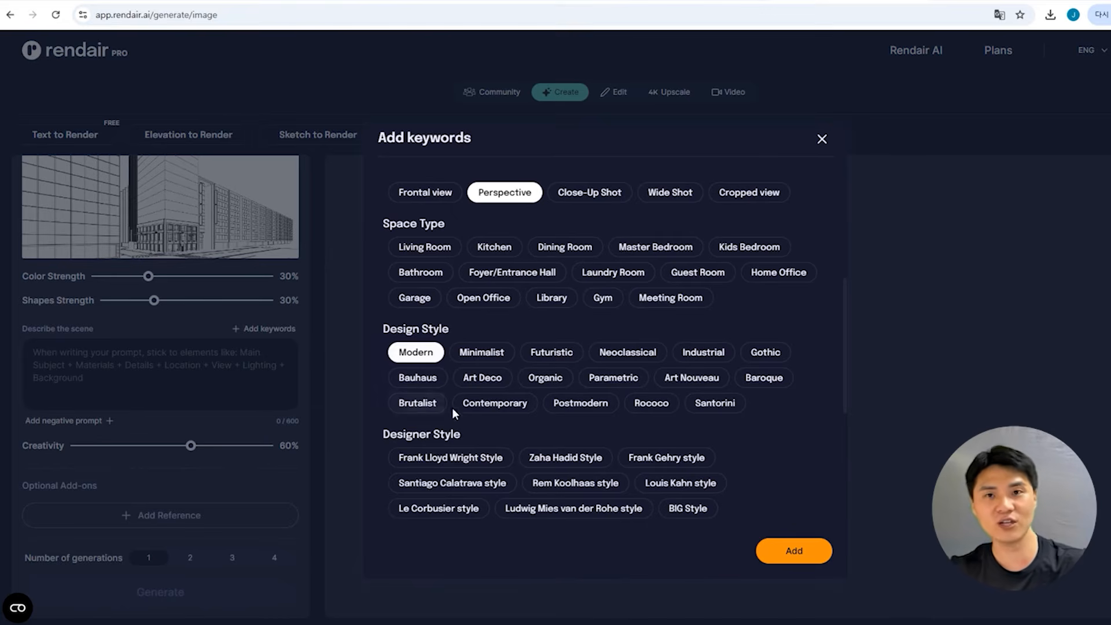
left_click(515, 408)
Select BIG Style and Kengo Kuma Style as the designer style keywords, leaving Ludwig Mies van der Rohe style unselected
scroll(750, 434, "down", 2)
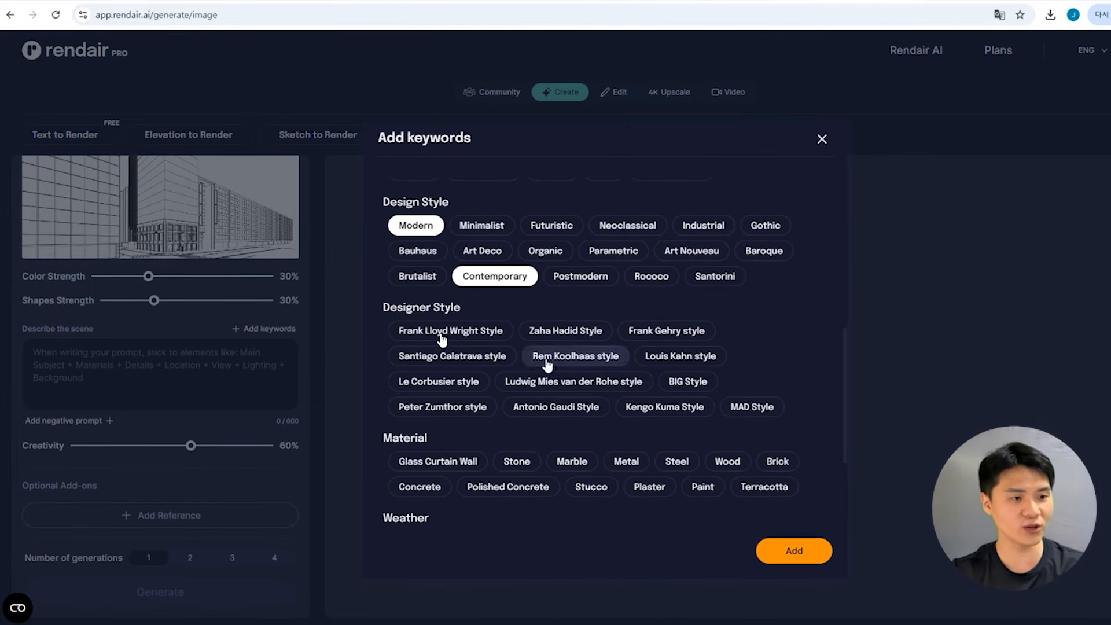
left_click(695, 384)
left_click(580, 387)
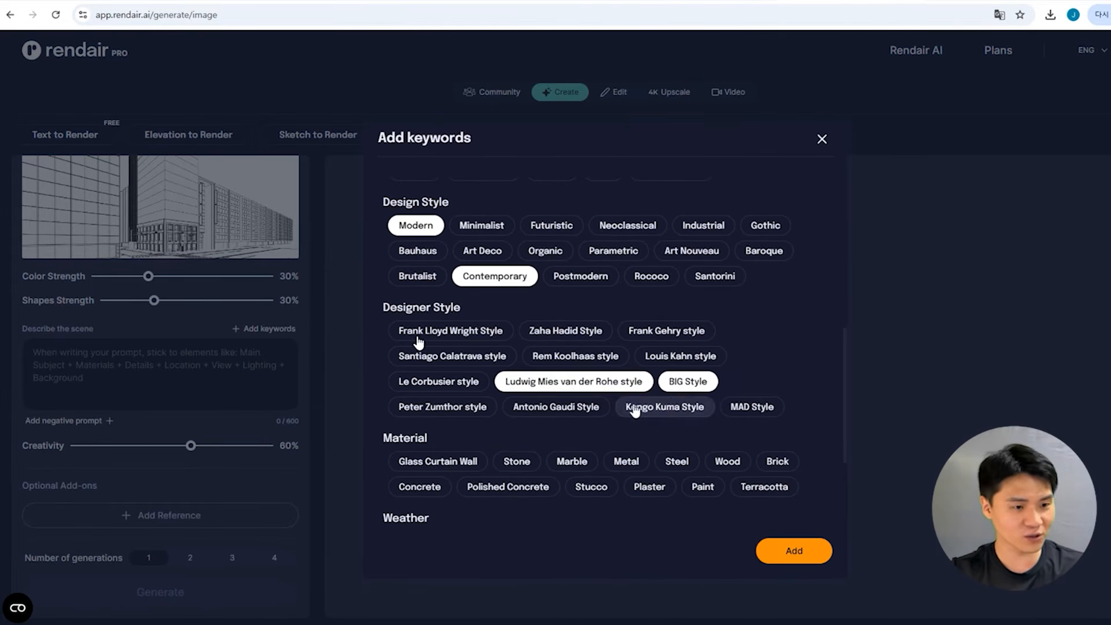
left_click(526, 383)
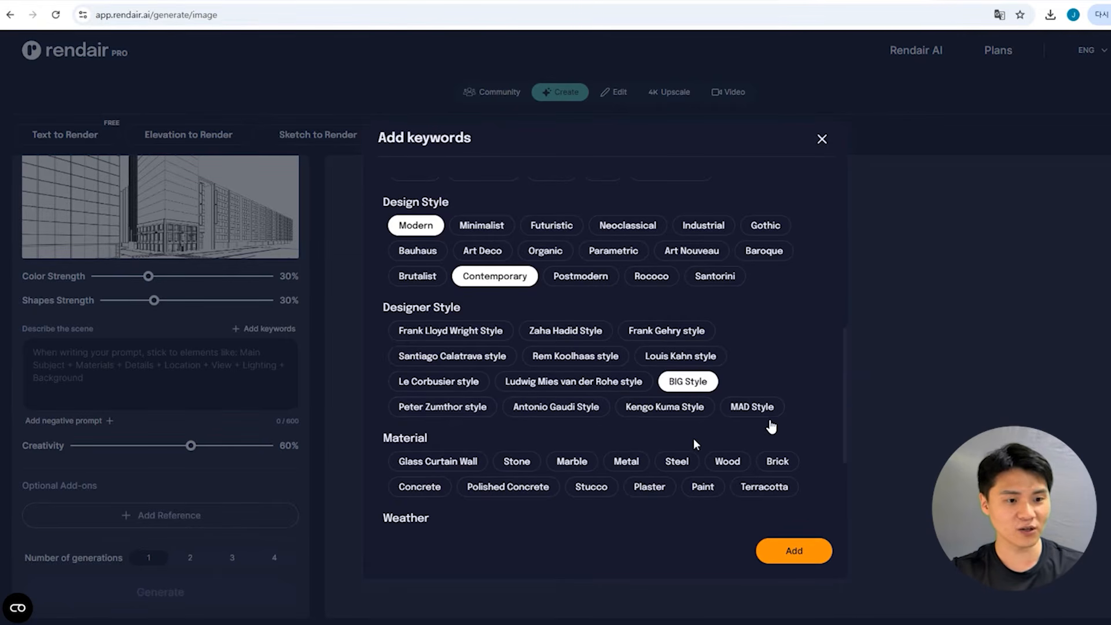
scroll(694, 436, "down", 2)
left_click(671, 283)
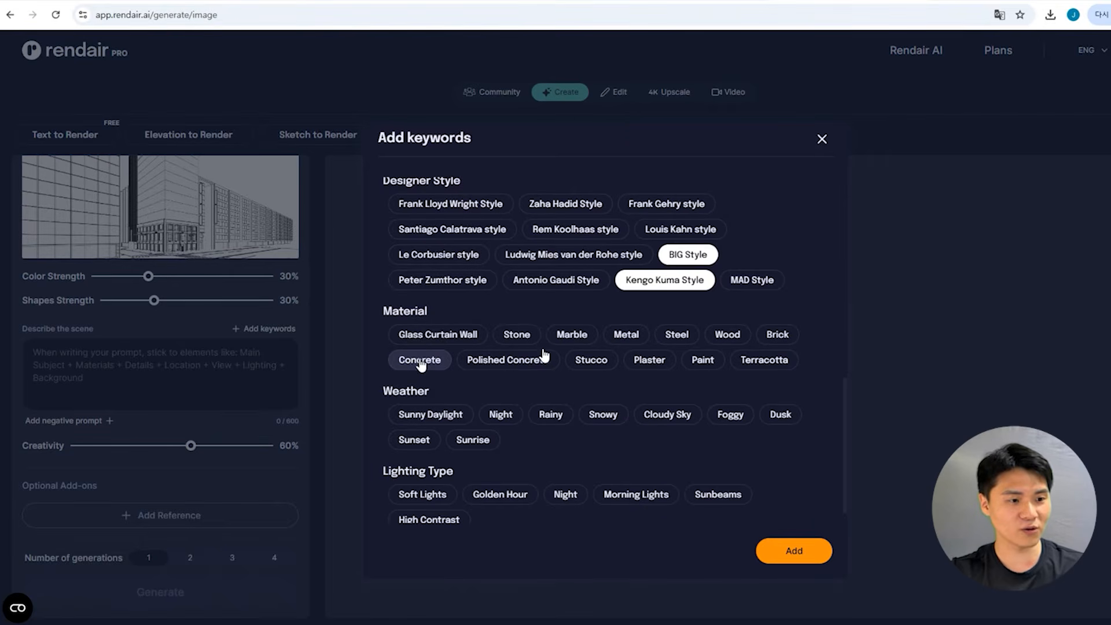
Select Glass Curtain Wall, Concrete, Sunny Daylight and Soft Lights, and add all chosen keywords to the prompt
left_click(442, 345)
left_click(422, 360)
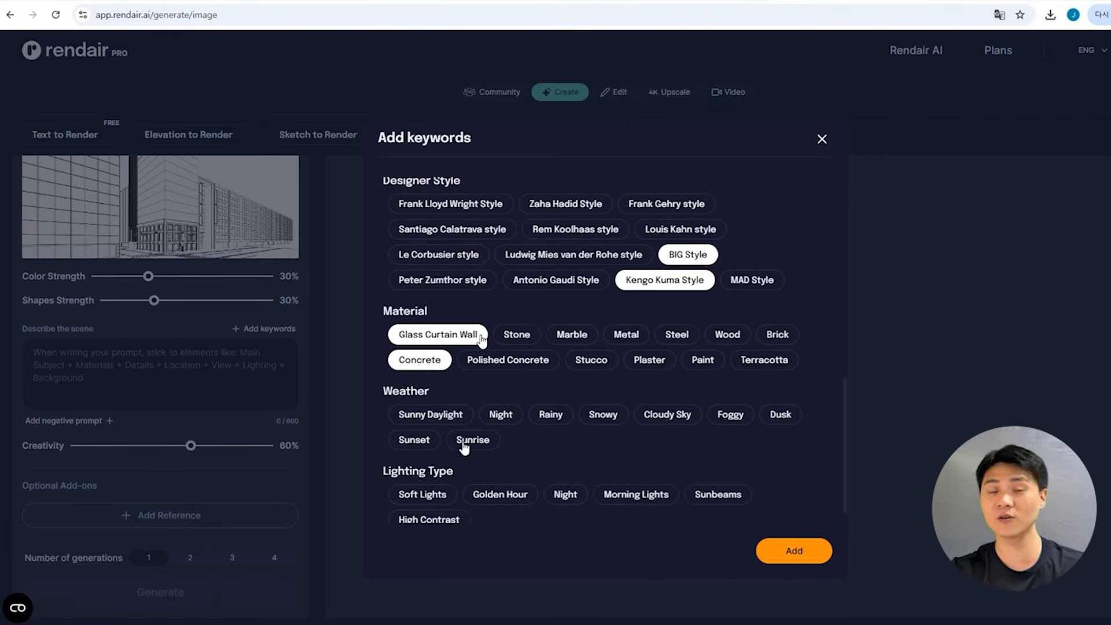
left_click(430, 415)
left_click(428, 495)
left_click(794, 550)
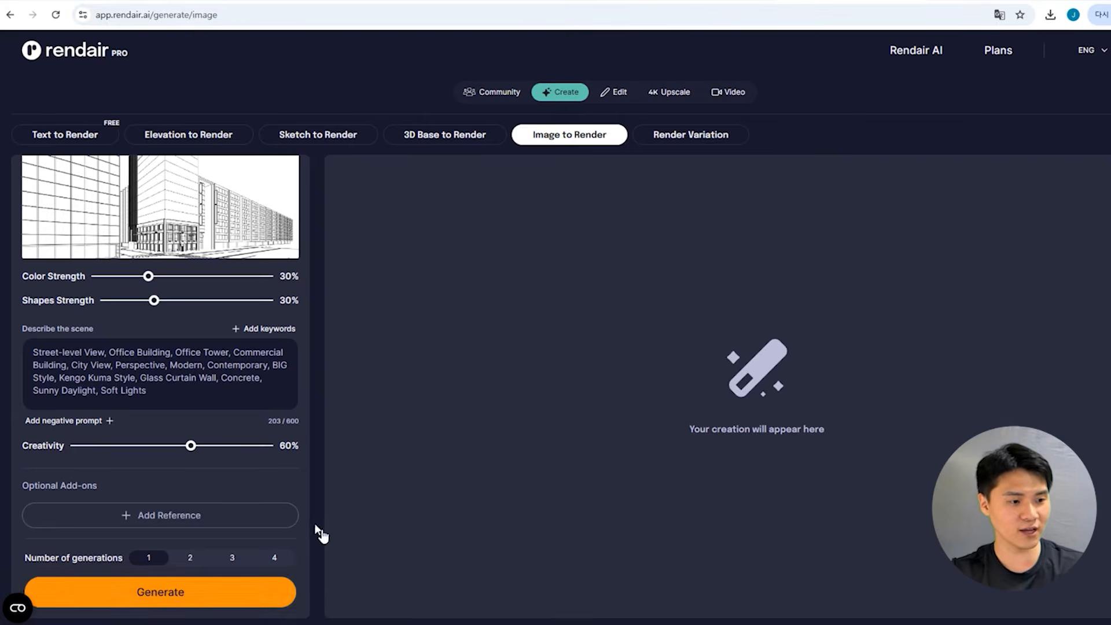
Generate the render from the sketch, and generate four Flat Illustration variations from that render
left_click(228, 595)
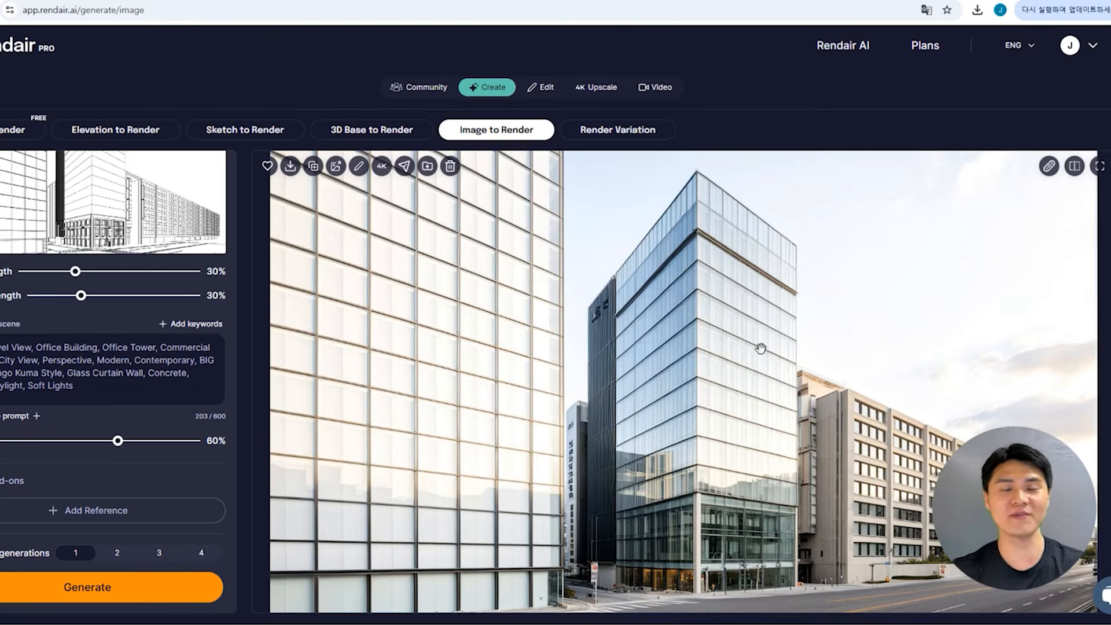
left_click(336, 166)
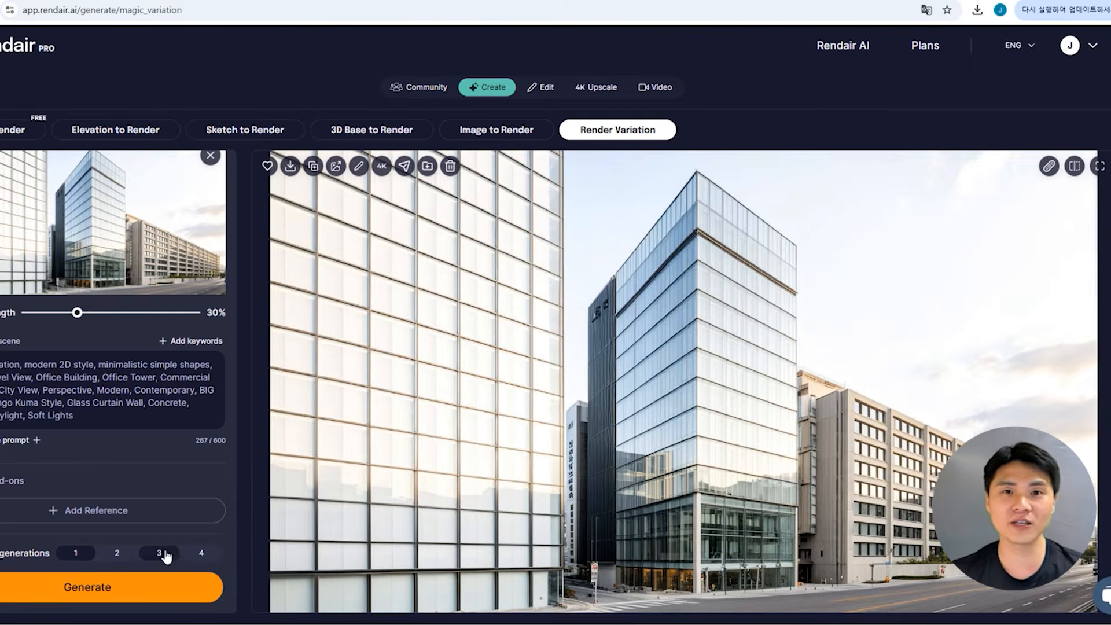
left_click(200, 554)
left_click(129, 597)
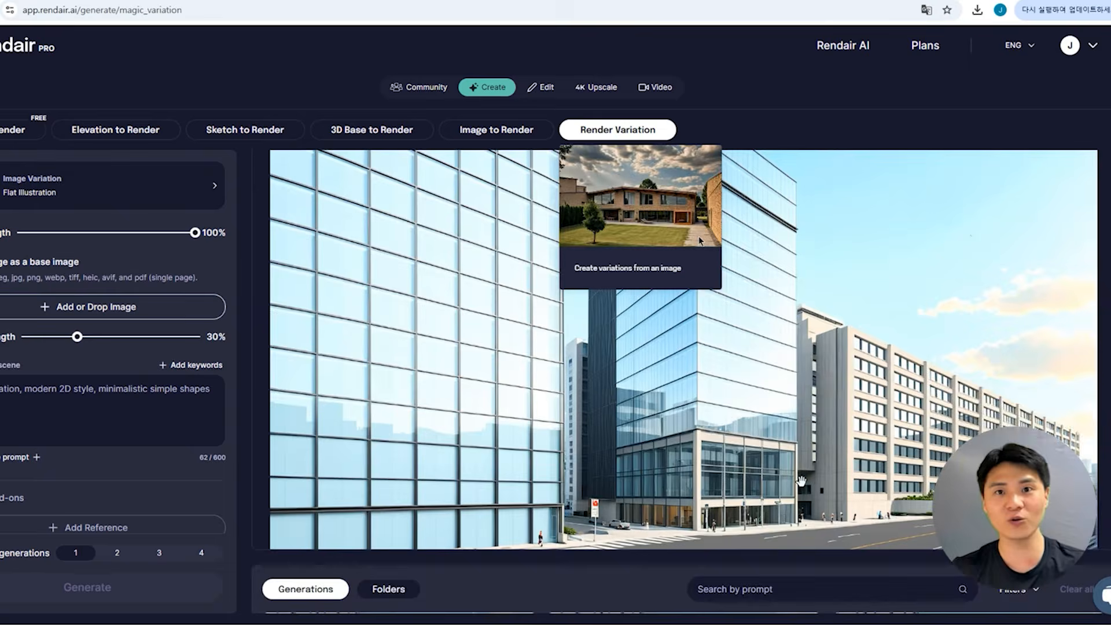
View the generated flat illustration variations full size and compare one with its source render using the before/after slider
scroll(884, 478, "down", 5)
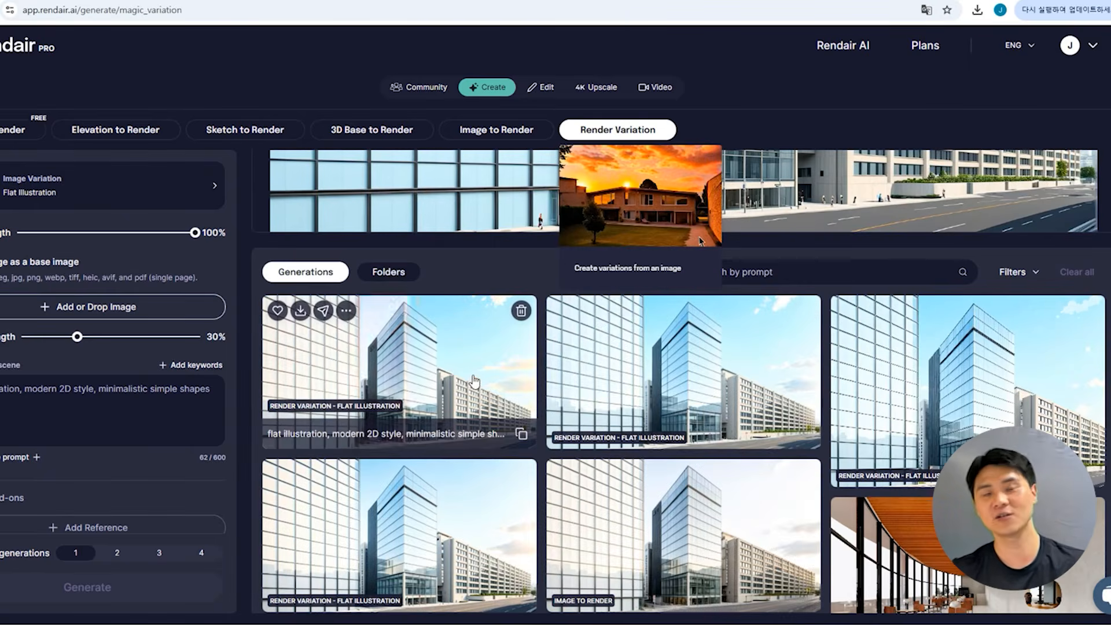
left_click(382, 376)
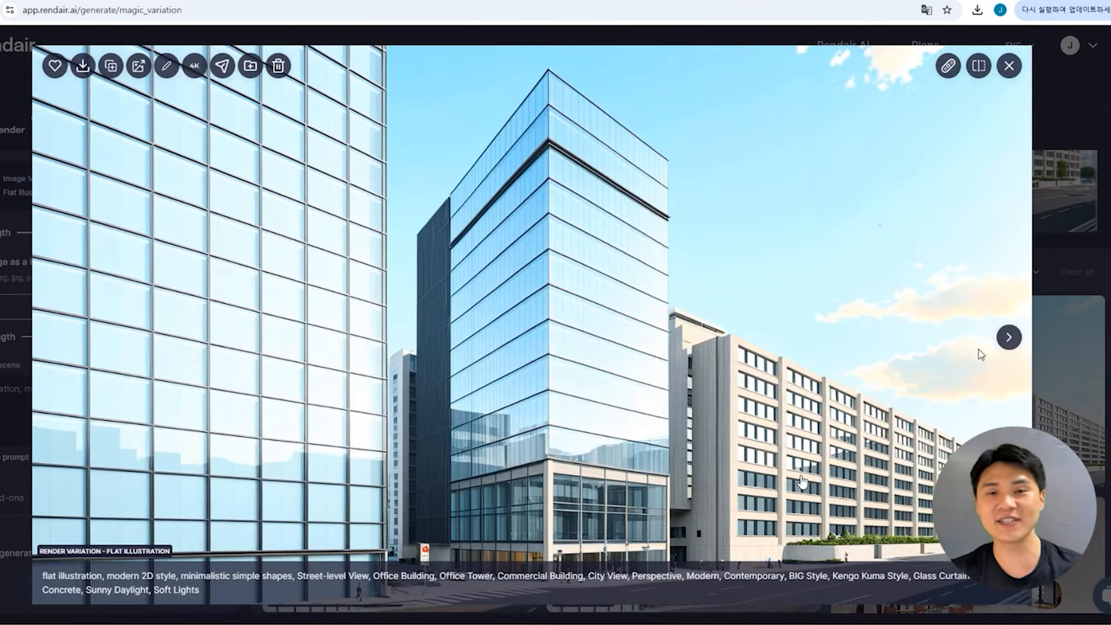
left_click(1009, 338)
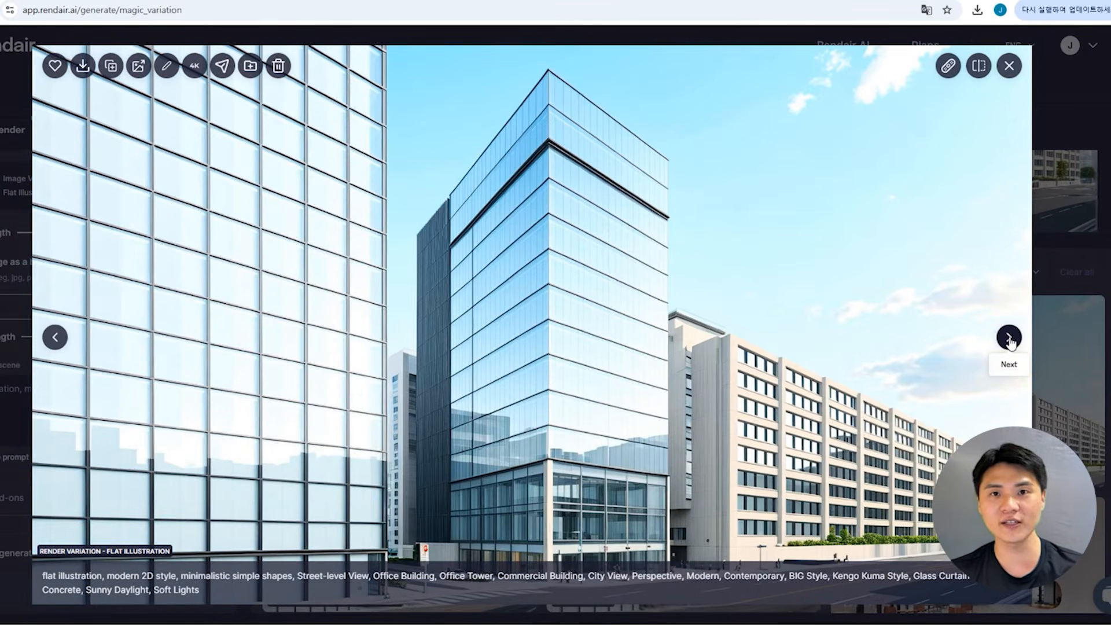
left_click(979, 65)
left_click_drag(534, 332, 228, 302)
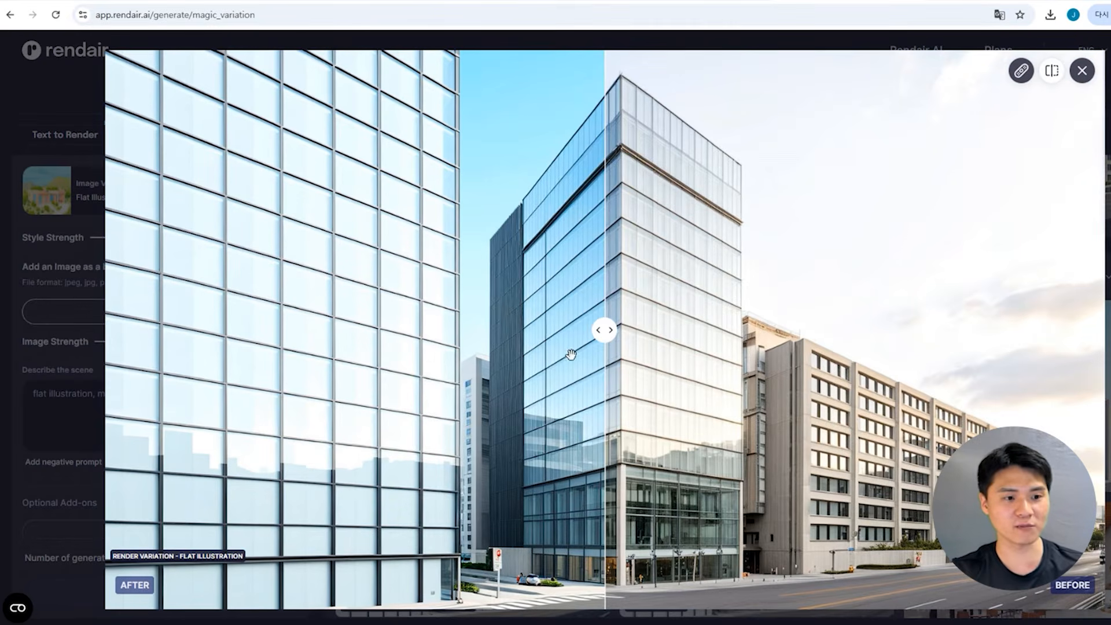
left_click_drag(608, 339, 1066, 416)
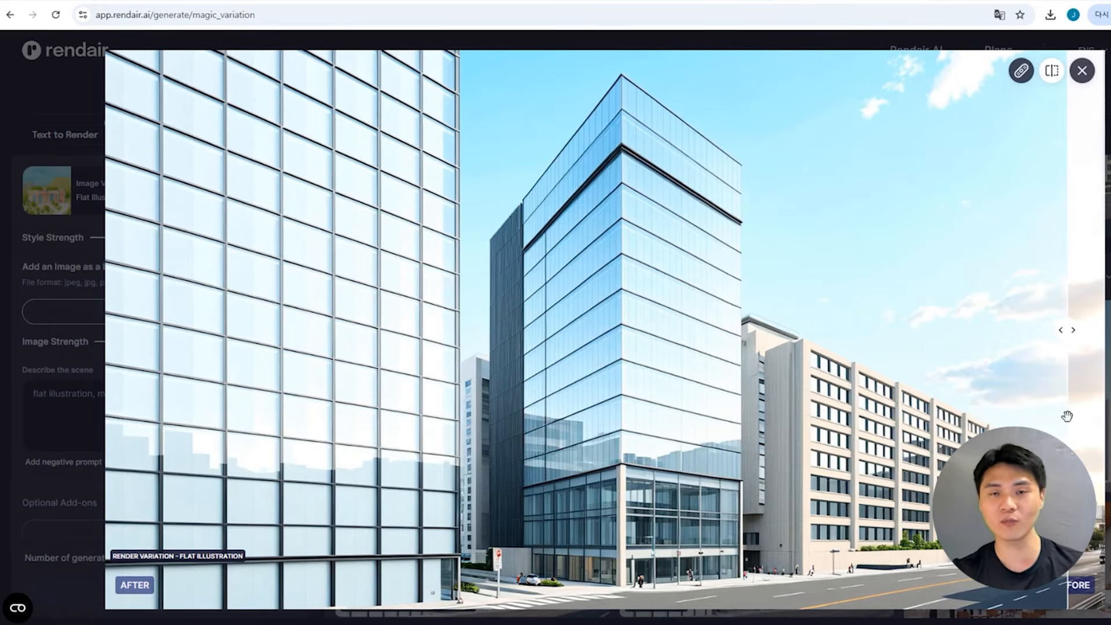
left_click_drag(1067, 416, 960, 352)
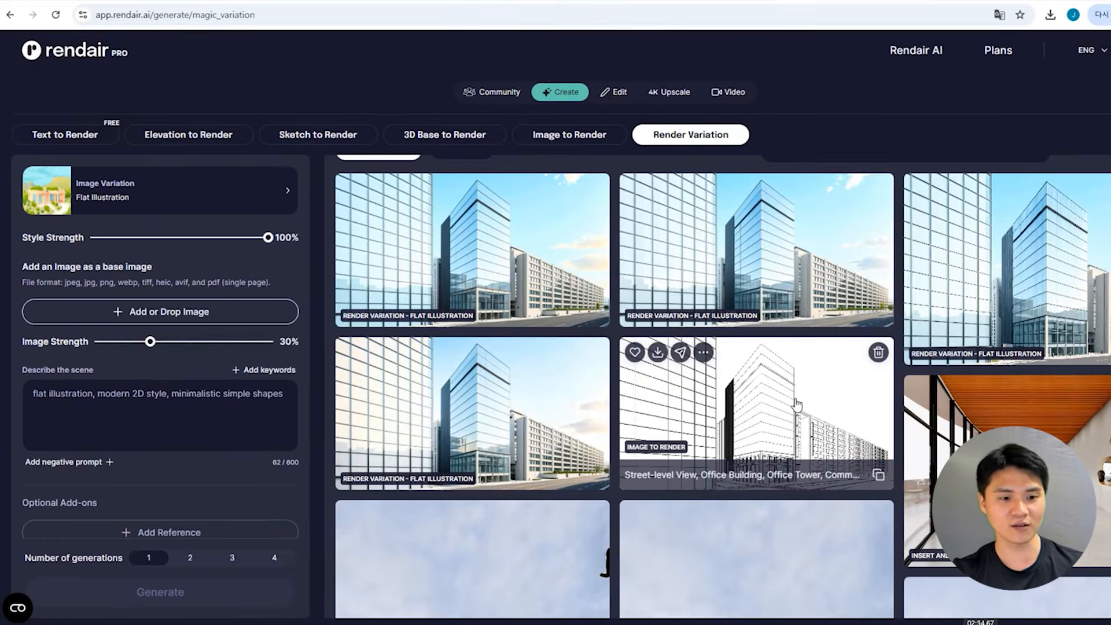
Open the Image to Render result and compare it with the original line drawing using the before/after slider
left_click(801, 384)
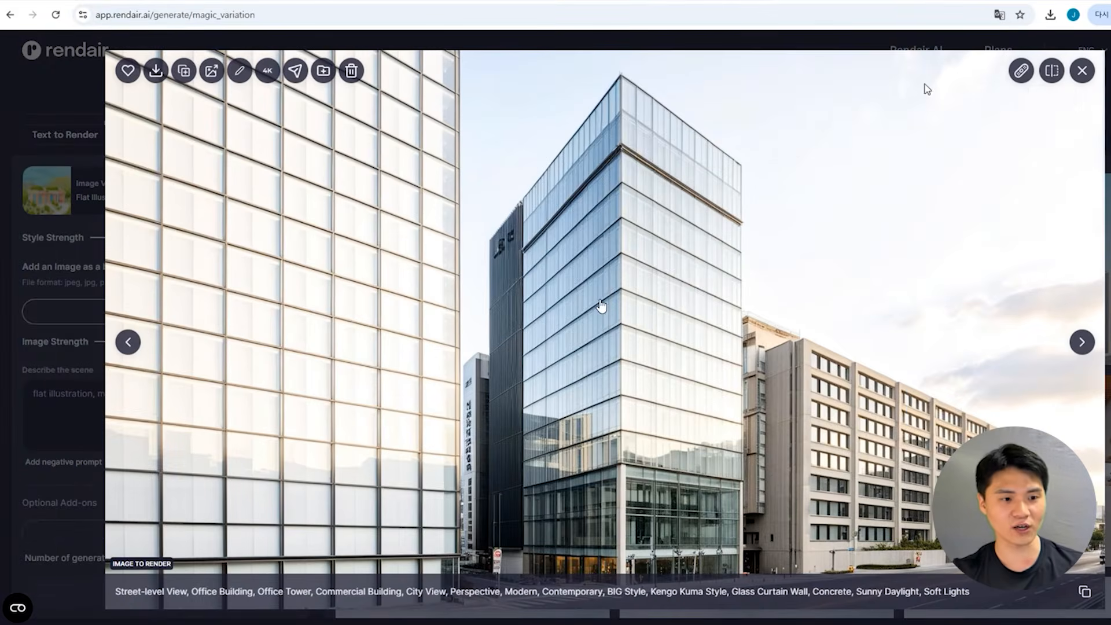
left_click(1052, 70)
mouse_move(605, 331)
left_mouse_down()
mouse_move(1045, 333)
mouse_move(114, 307)
mouse_move(265, 321)
mouse_move(778, 321)
left_mouse_up()
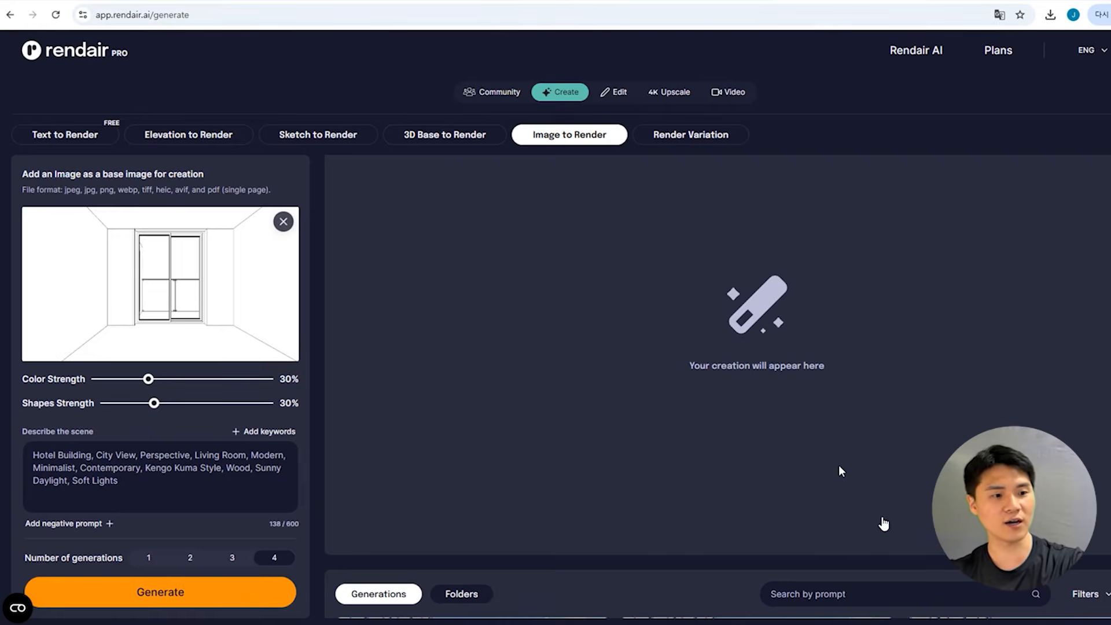
scroll(203, 505, "up", 2)
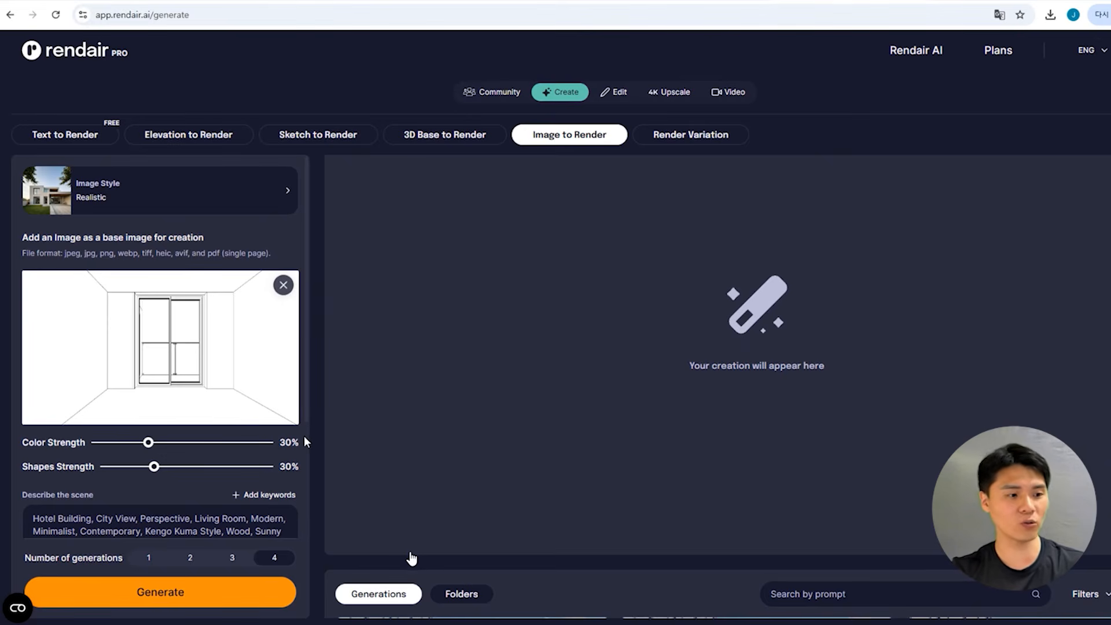
Set Shapes Strength to 53% for the window-room line drawing and generate the realistic render from it
scroll(303, 441, "down", 1)
left_click_drag(154, 403, 191, 403)
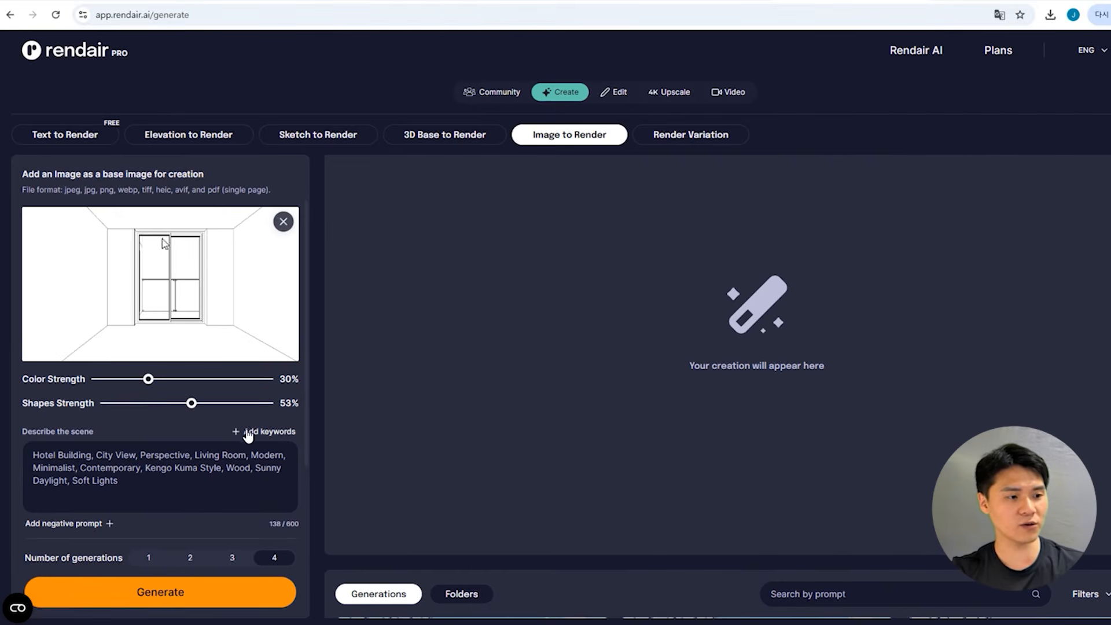
scroll(46, 454, "down", 1)
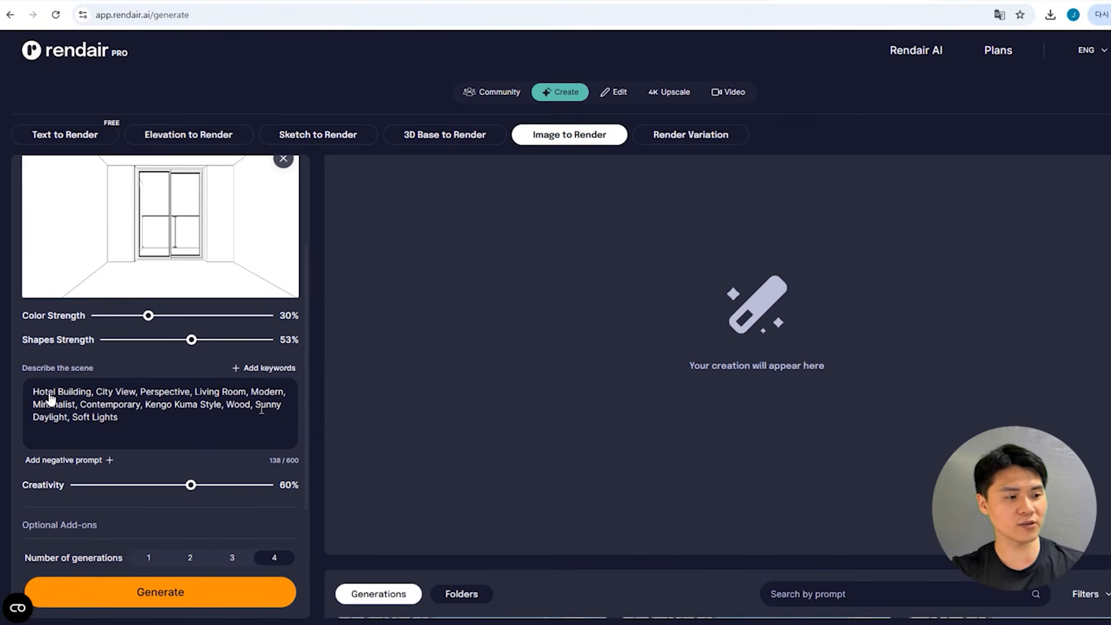
scroll(99, 401, "down", 1)
left_click(228, 592)
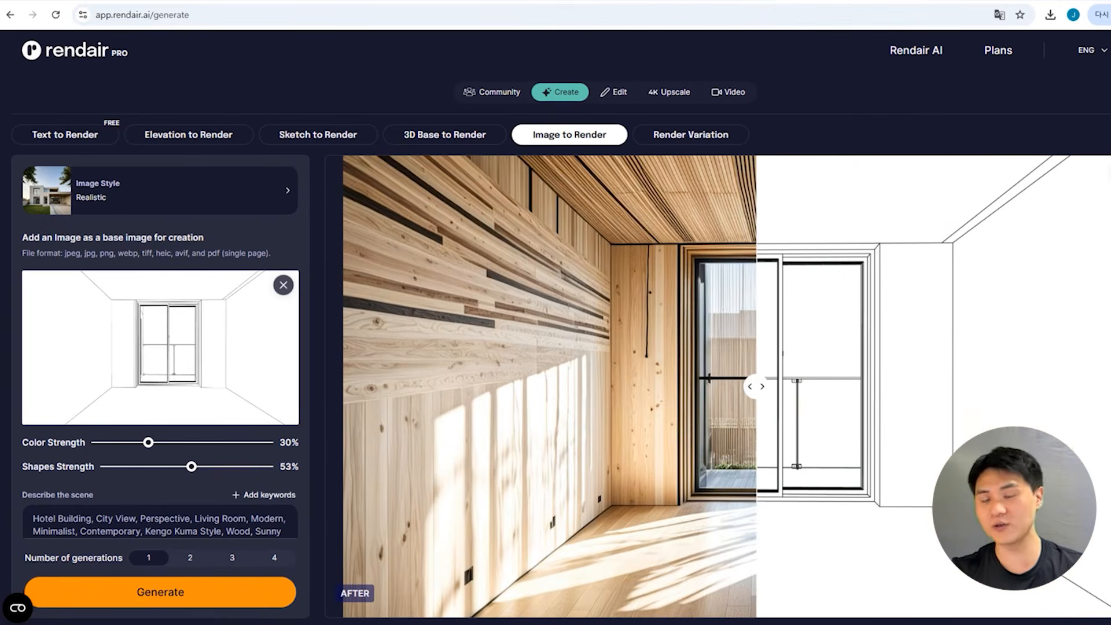
Reveal the full wooden interior render with the before/after slider and examine it against the line drawing
left_click_drag(756, 389, 1109, 390)
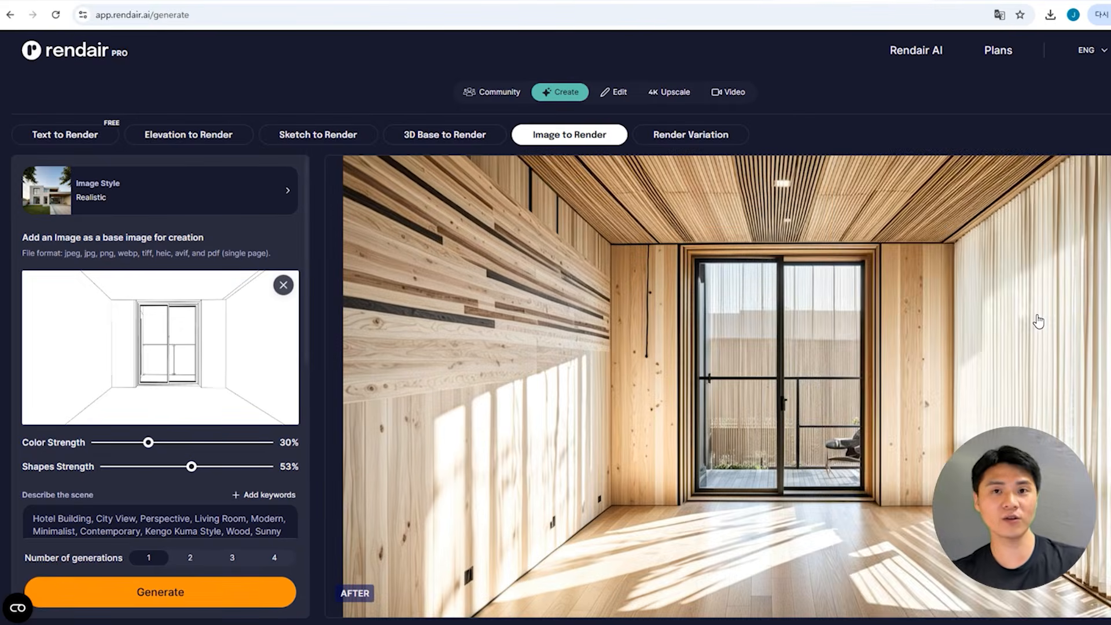
mouse_move(1039, 322)
left_mouse_down()
mouse_move(652, 389)
mouse_move(734, 409)
mouse_move(1108, 399)
mouse_move(363, 404)
mouse_move(1109, 388)
left_mouse_up()
scroll(899, 446, "down", 3)
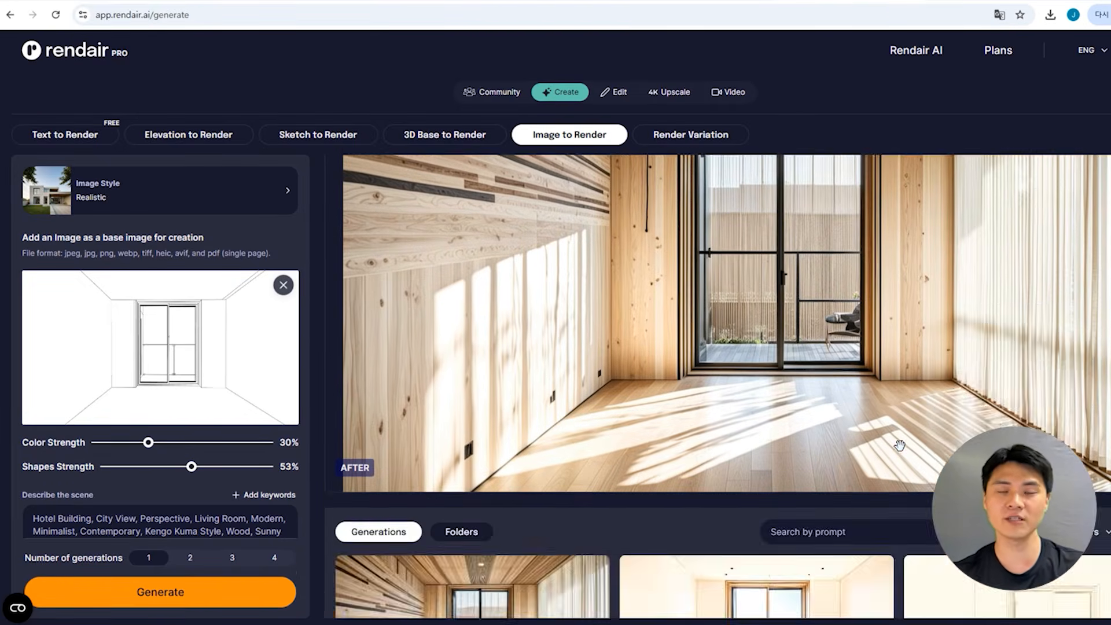
scroll(900, 445, "up", 3)
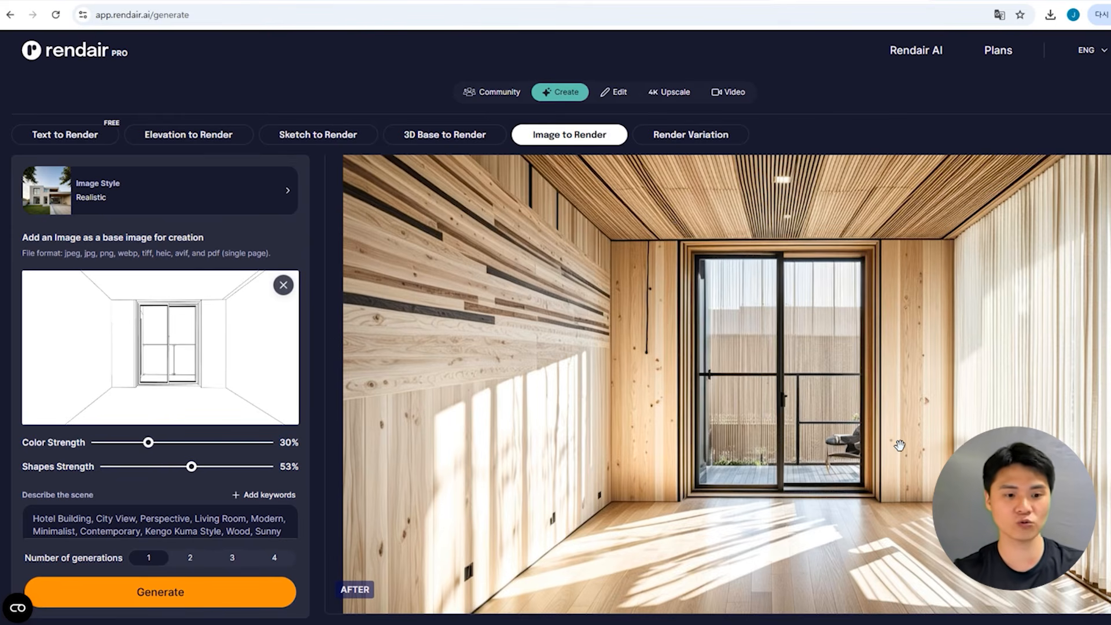